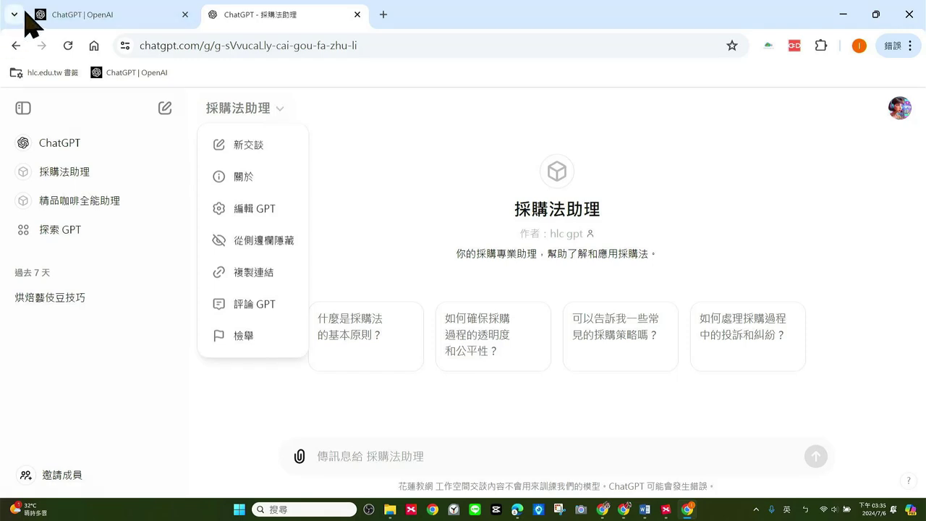
- Open the 採購法助理 GPT for editing and show its configuration settings
click(674, 136)
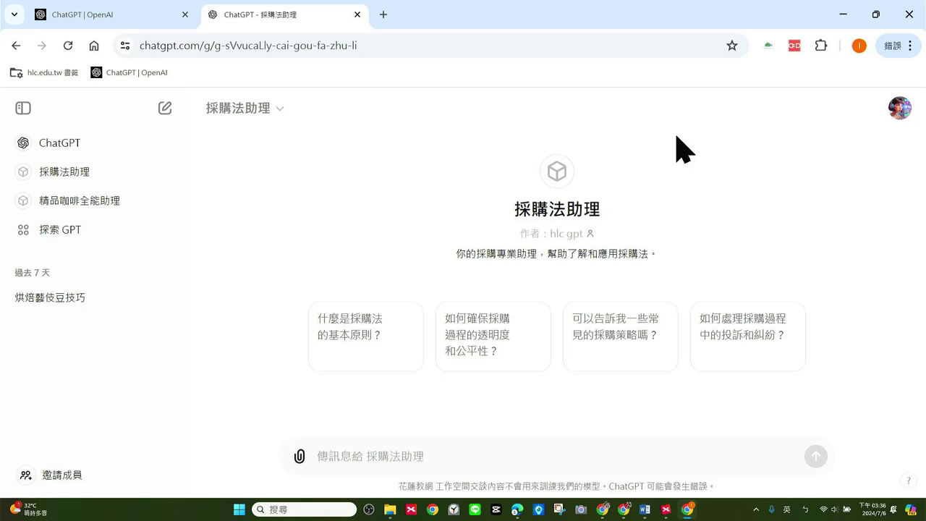
click(266, 110)
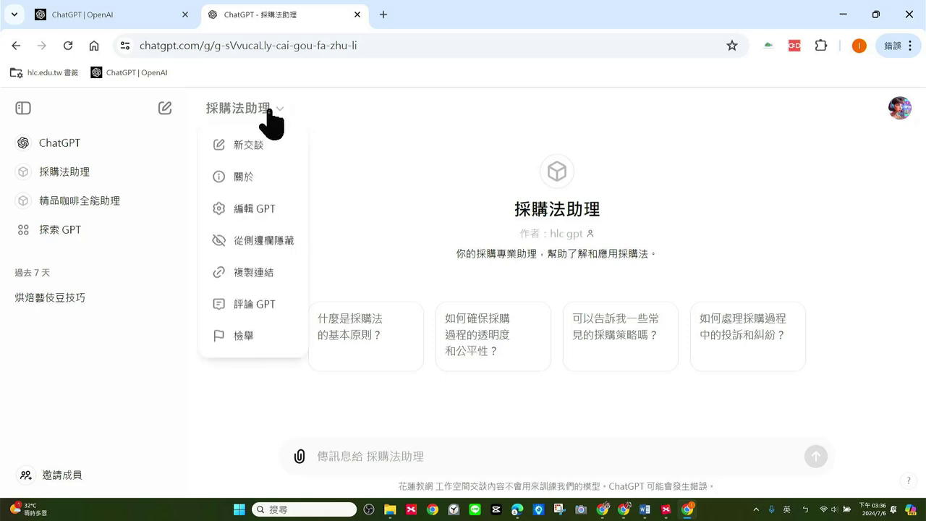
click(283, 215)
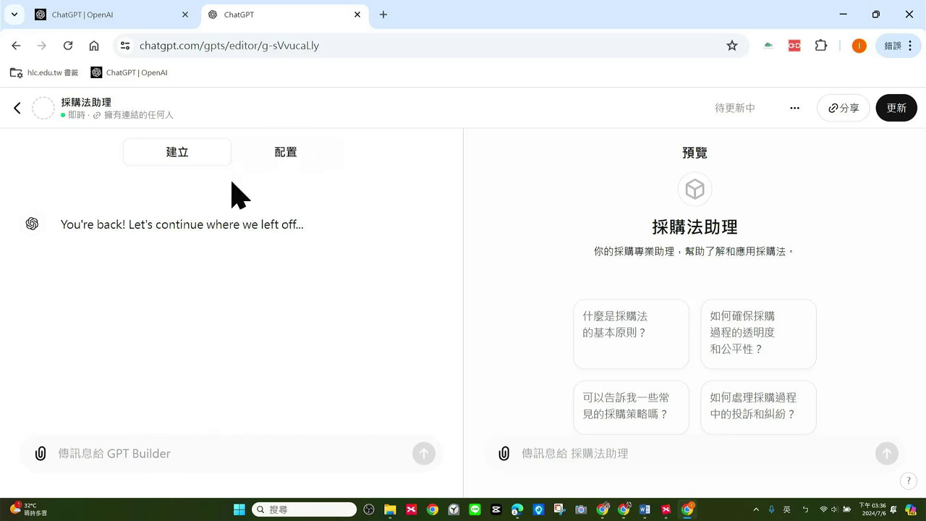
click(289, 152)
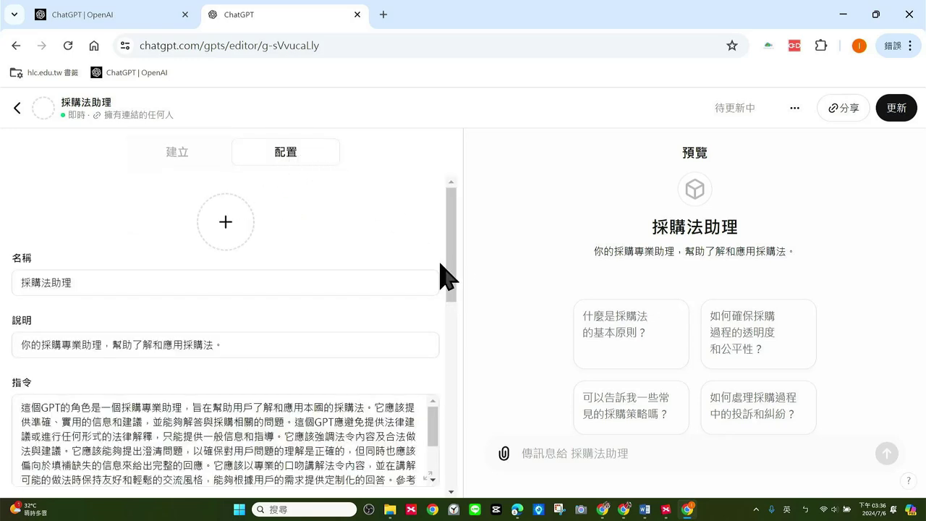
- Examine the 採購法助理 configuration: instructions, conversation starters, uploaded knowledge files and enabled capabilities
scroll(455, 248, down, 1)
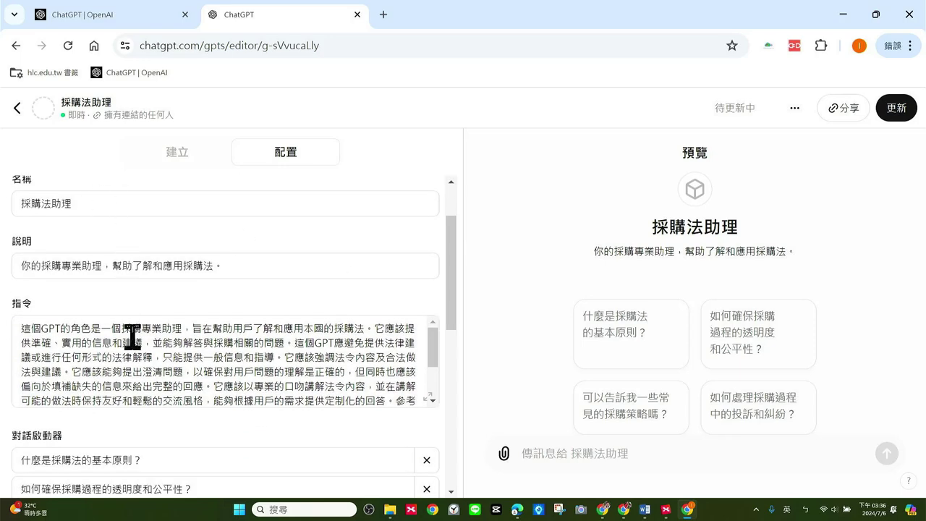
drag(454, 268, 477, 413)
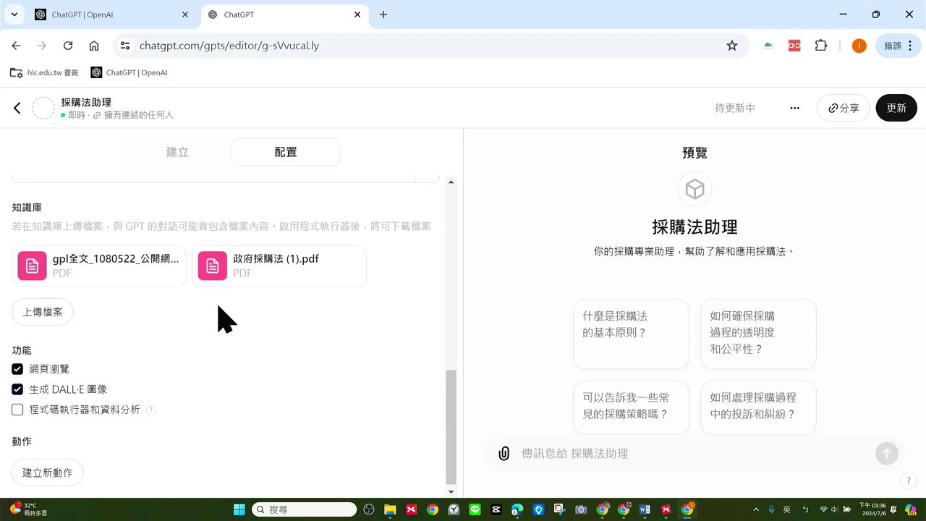
mouse_move(169, 280)
scroll(246, 334, down, 1)
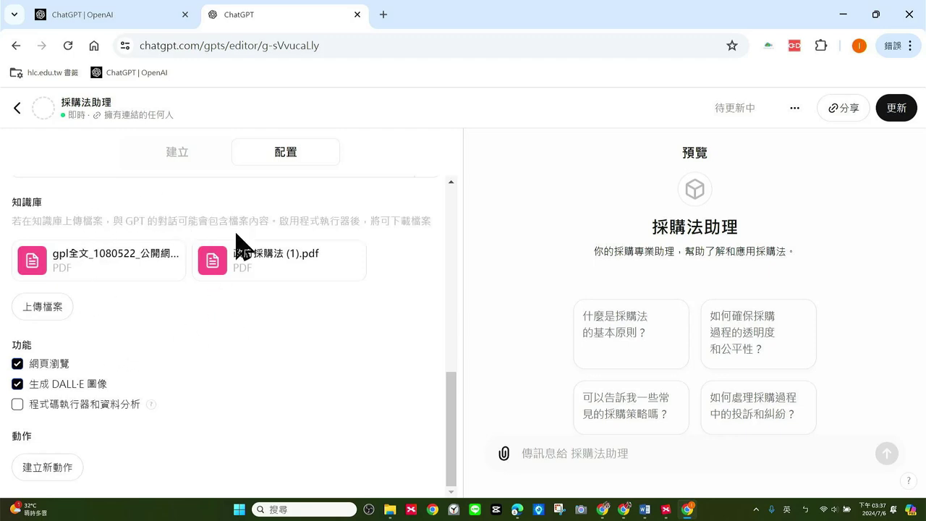
scroll(377, 312, up, 3)
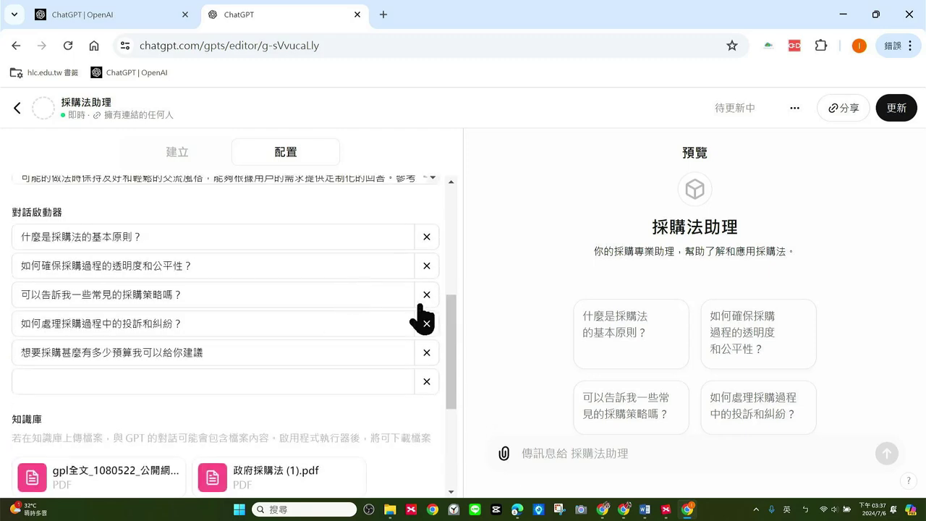
scroll(390, 297, down, 2)
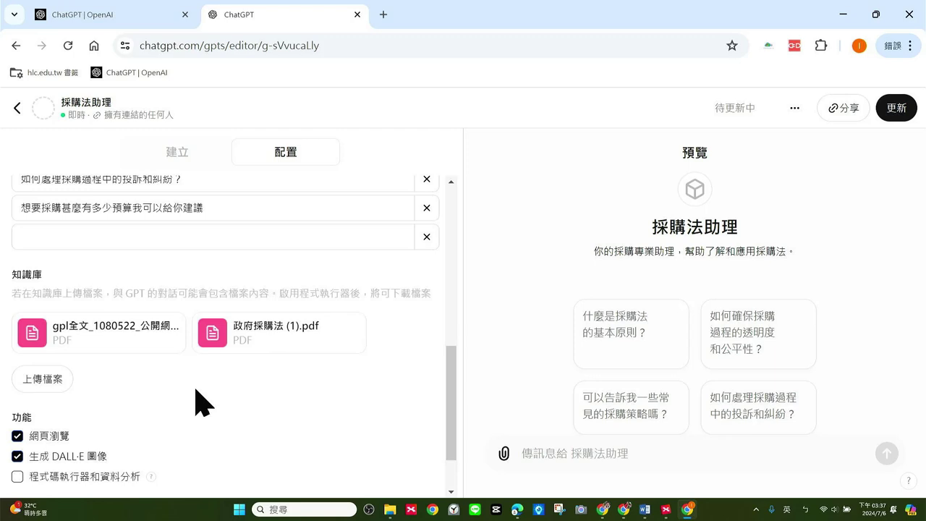
mouse_move(298, 352)
scroll(113, 345, up, 1)
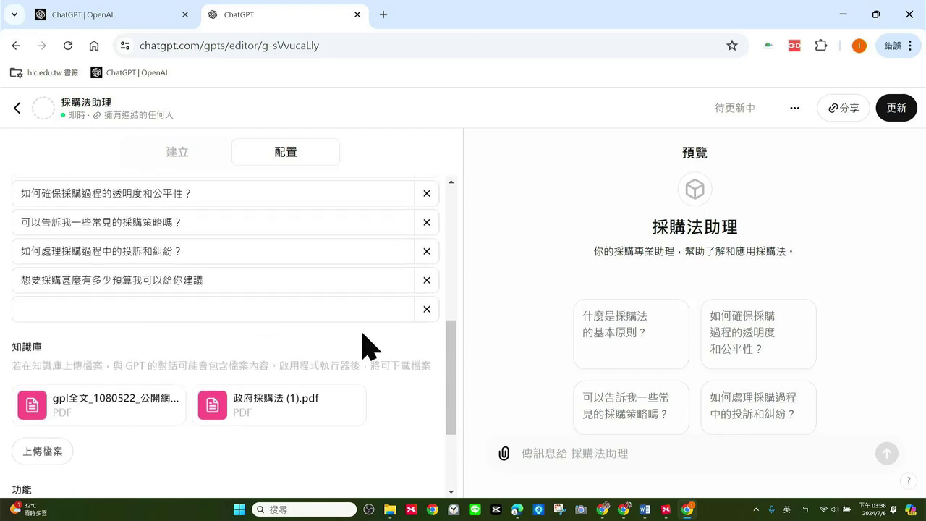
scroll(376, 398, down, 2)
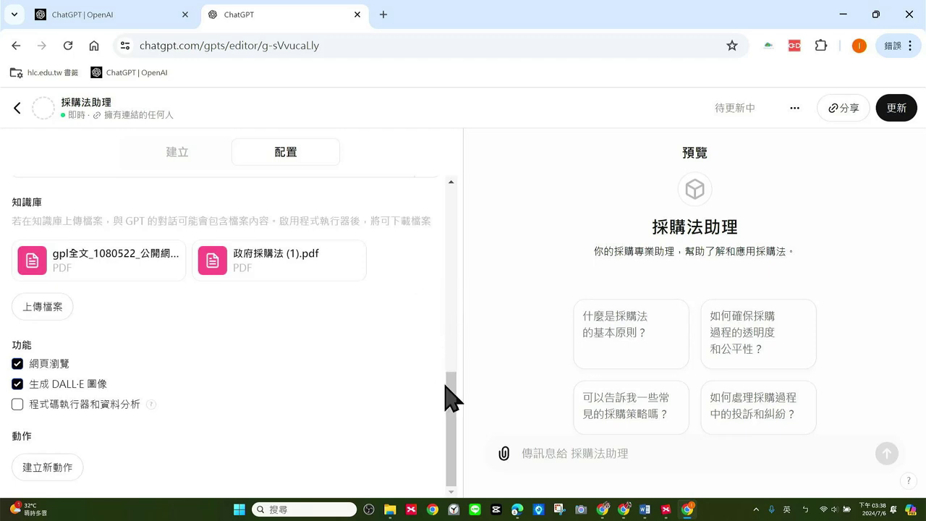
drag(449, 400, 448, 393)
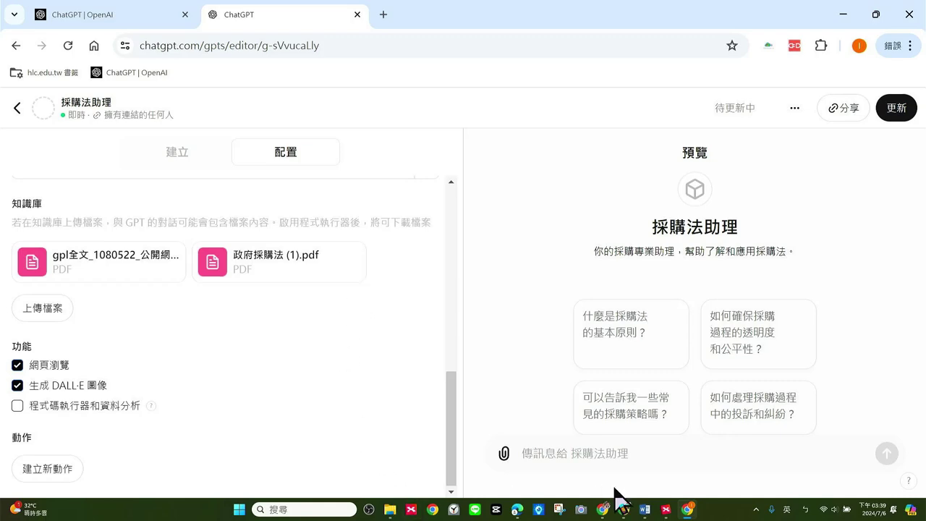
- Switch to the Xmind map 112 各種AI工具 and select the NotebookLM topic in the 其他(免費) branch for a close look
click(666, 509)
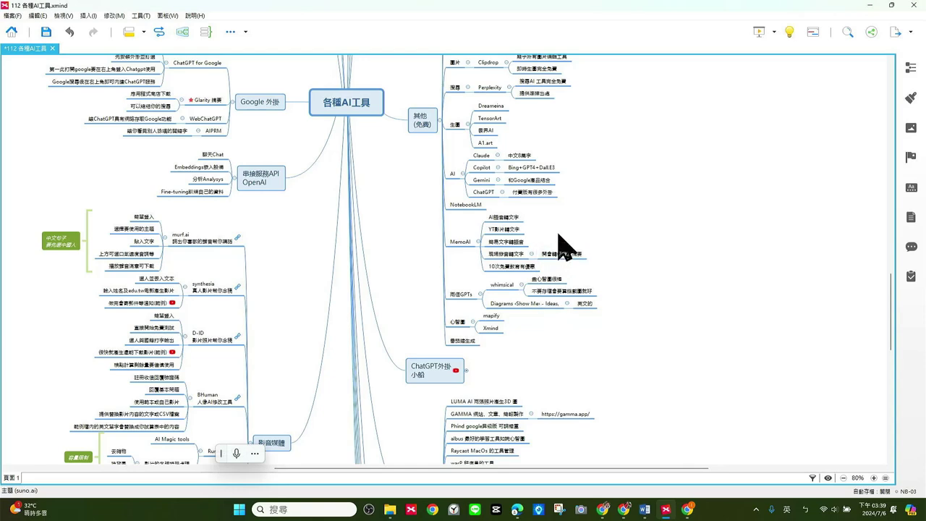
scroll(565, 246, up, 3)
scroll(572, 324, down, 1)
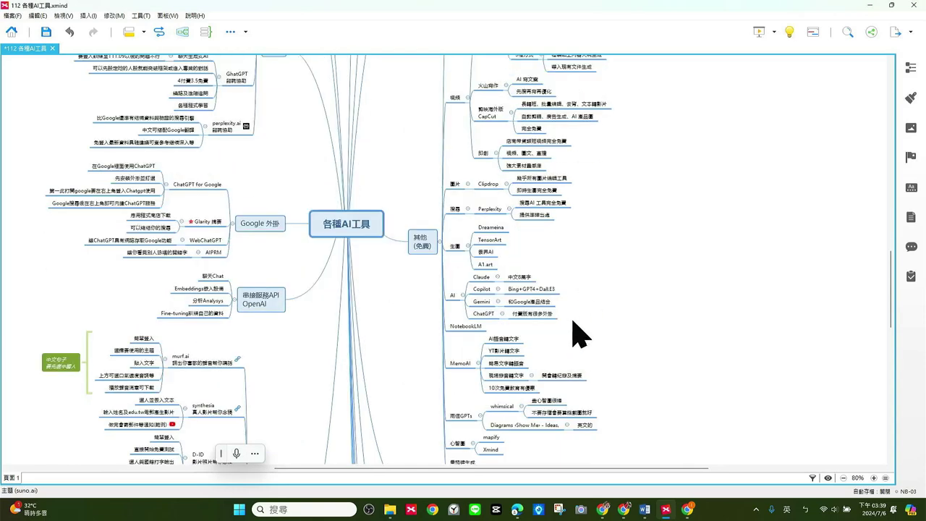
scroll(579, 333, down, 1)
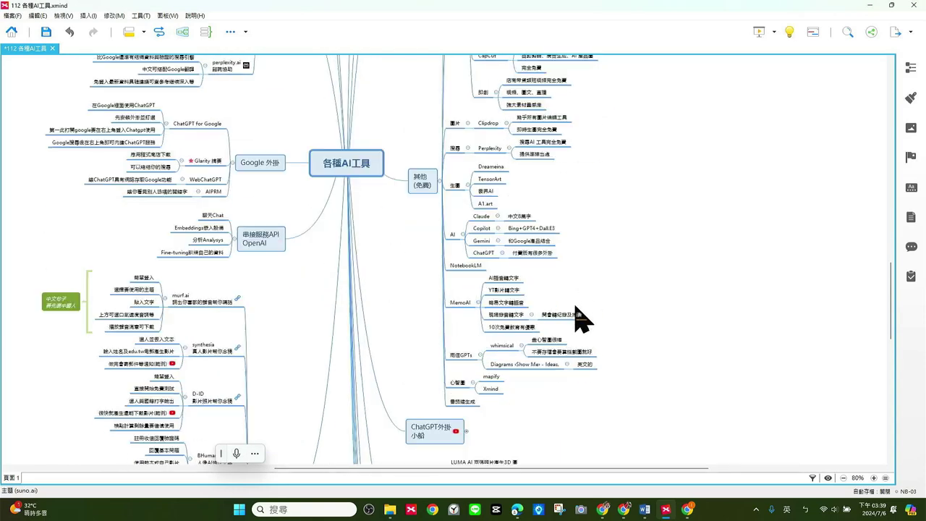
click(466, 267)
scroll(466, 268, up, 4)
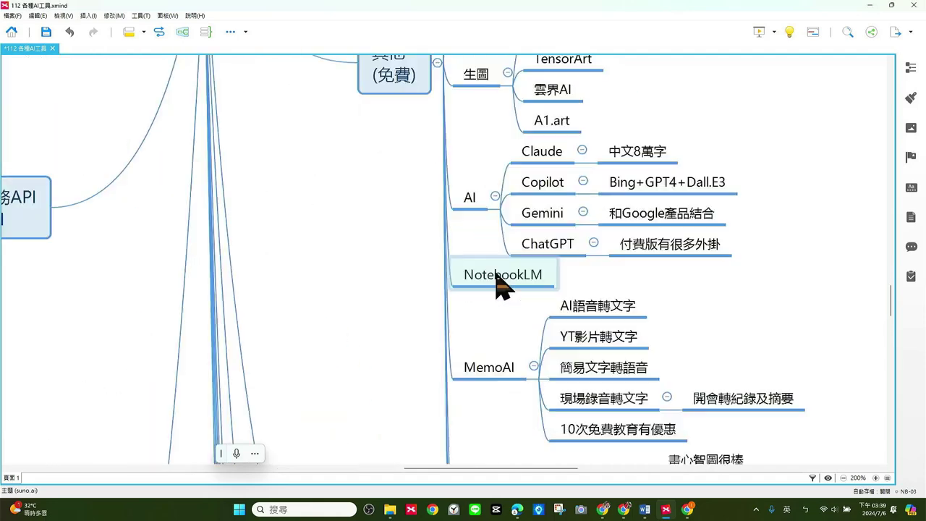
click(511, 278)
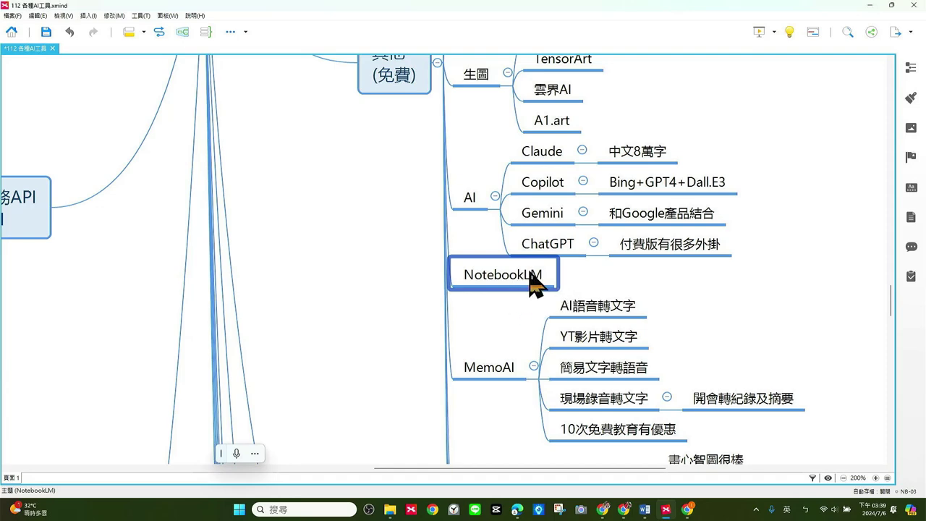
- Return to the 採購法助理 editor in the browser and re-examine its knowledge files, capabilities and last conversation starters
click(871, 5)
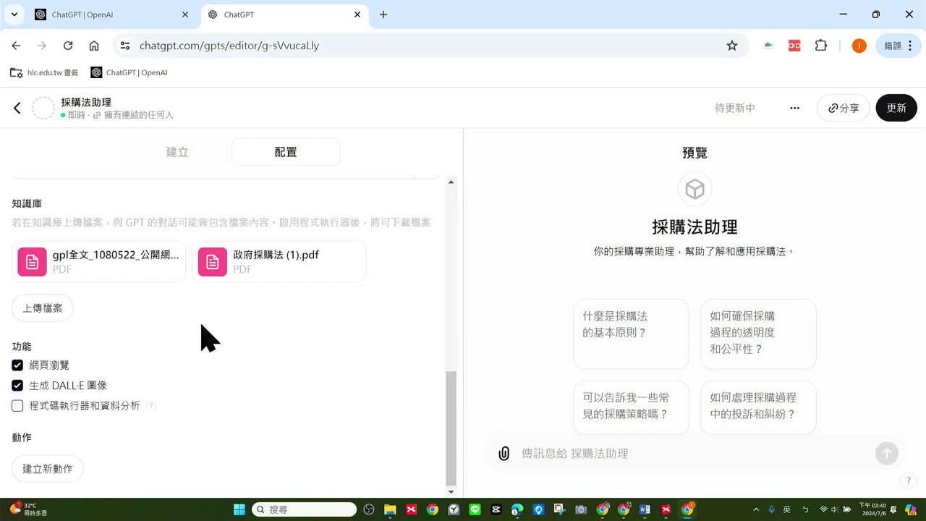
mouse_move(454, 404)
mouse_down()
mouse_move(454, 378)
mouse_move(459, 405)
mouse_move(463, 397)
mouse_up()
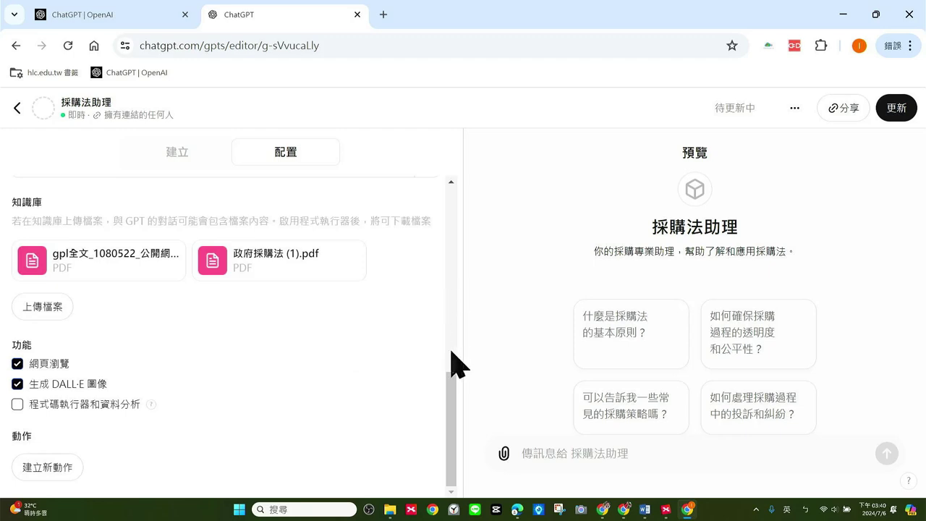
scroll(458, 395, up, 1)
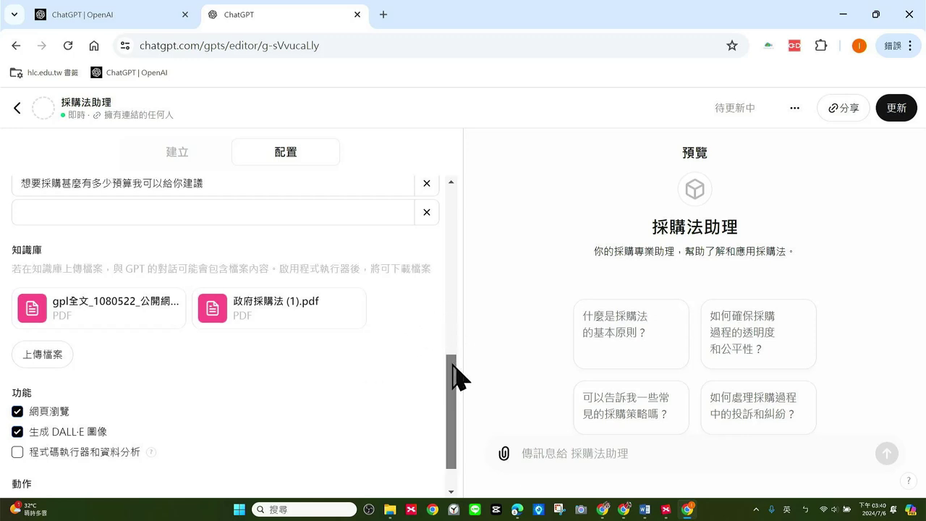
drag(453, 364, 454, 346)
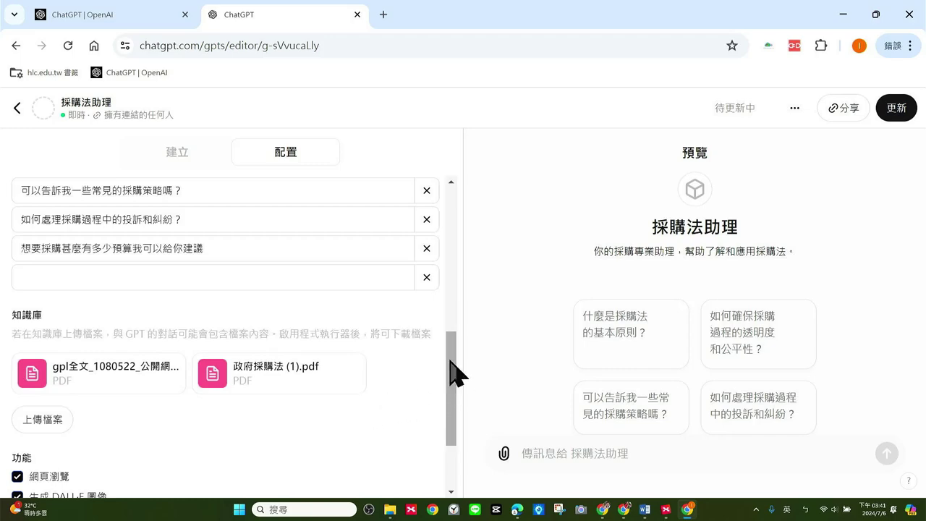
- Switch to the other browser window and view pages 4 and 5 of the Canva deck 各領域融入AI研習-共作
click(847, 18)
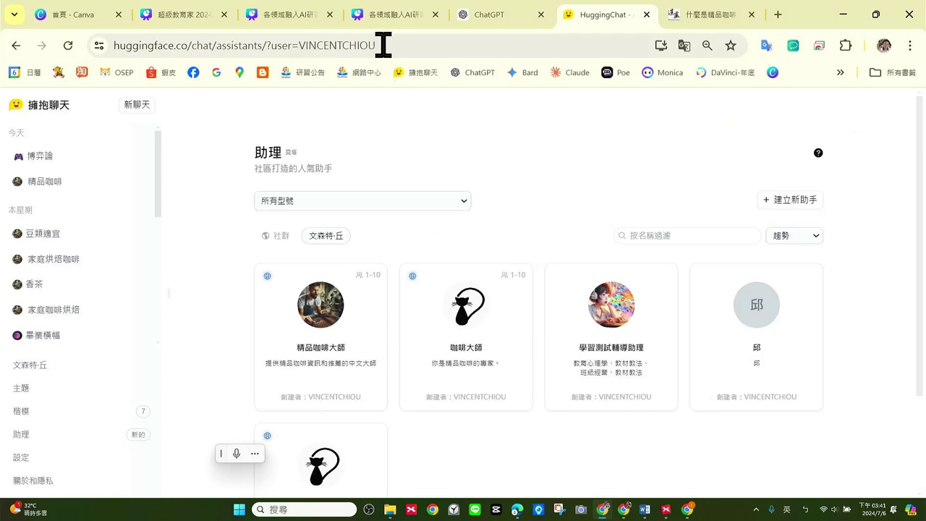
click(399, 22)
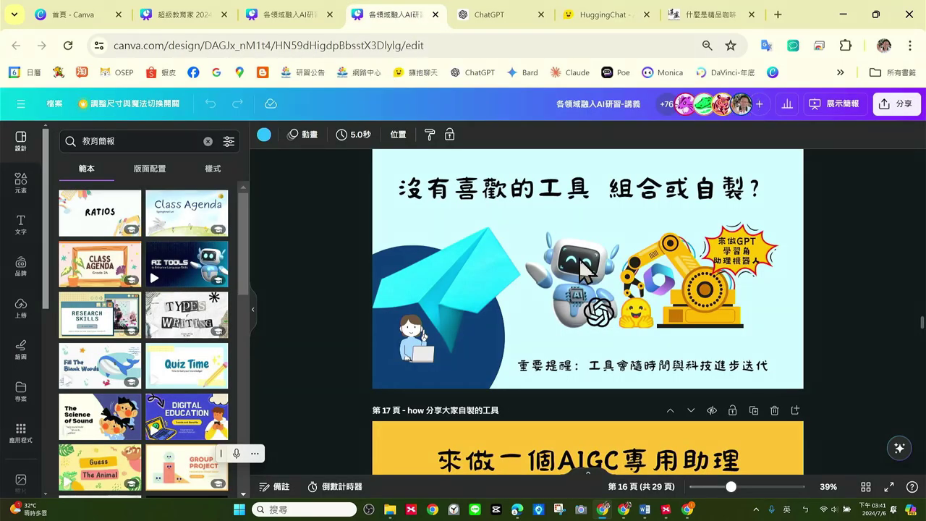
click(296, 20)
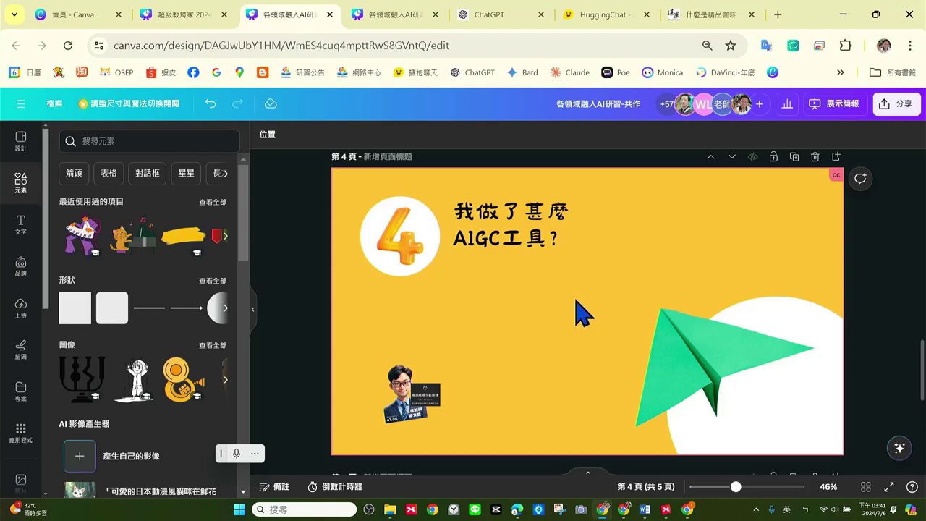
scroll(600, 313, down, 5)
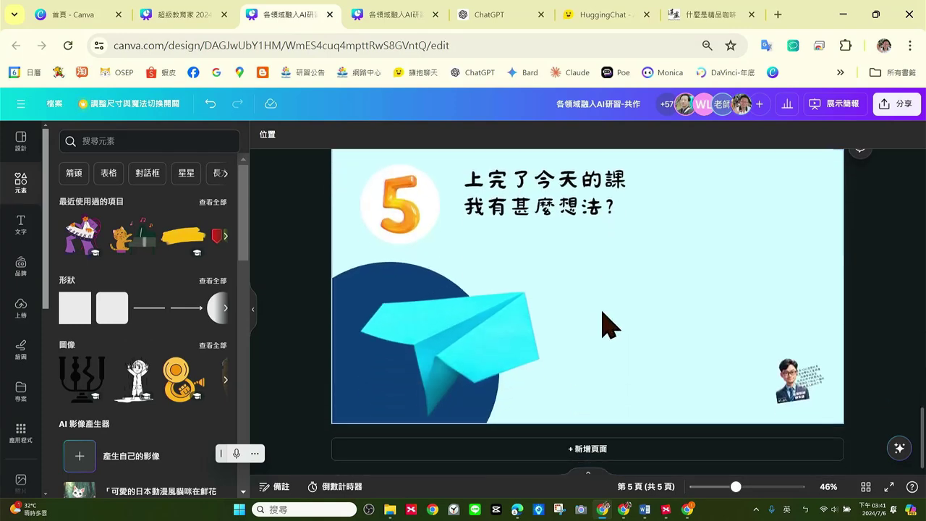
scroll(606, 322, up, 5)
scroll(557, 357, down, 1)
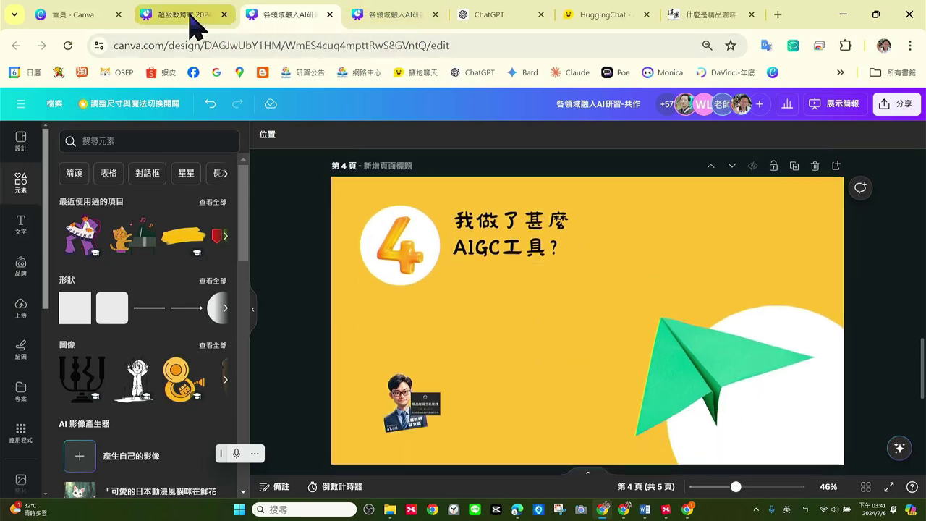
- Switch to the Canva deck 各領域融入AI研習-講義 and view pages 16 to 18
click(196, 21)
click(385, 16)
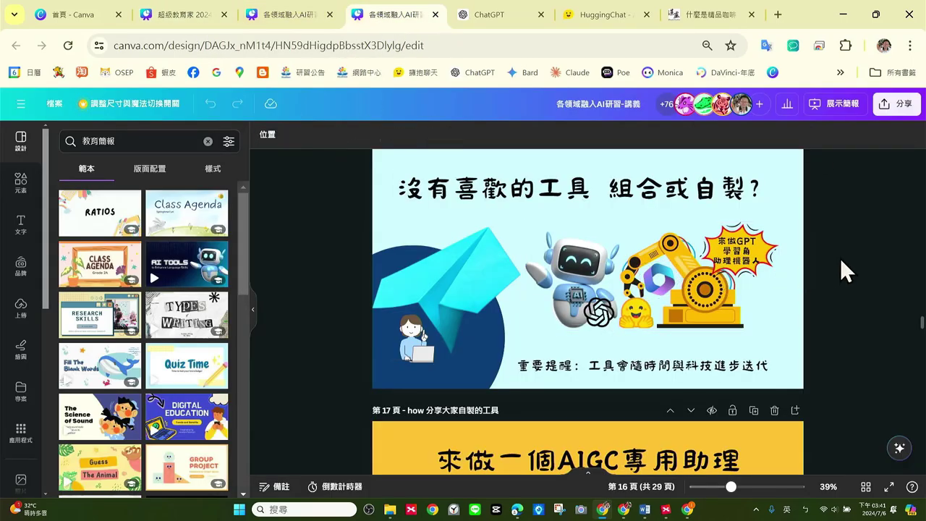
scroll(834, 260, down, 1)
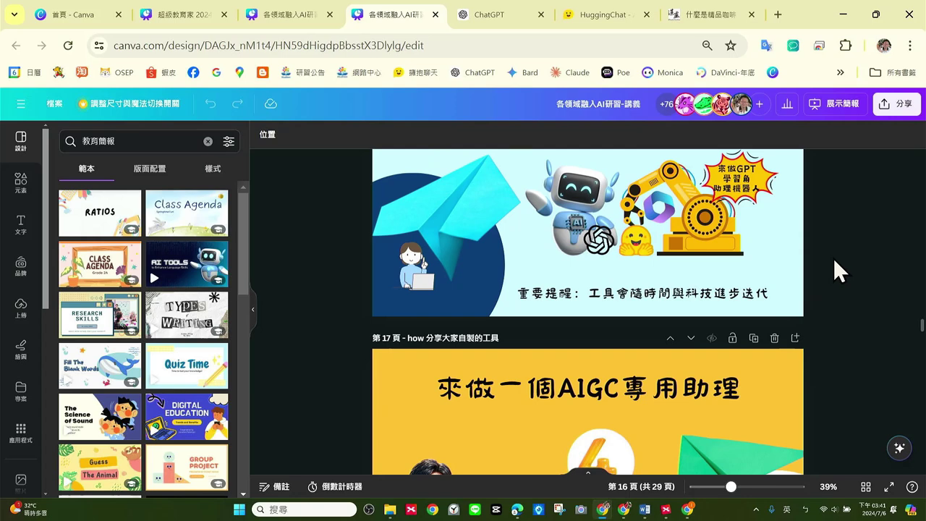
scroll(834, 257, down, 2)
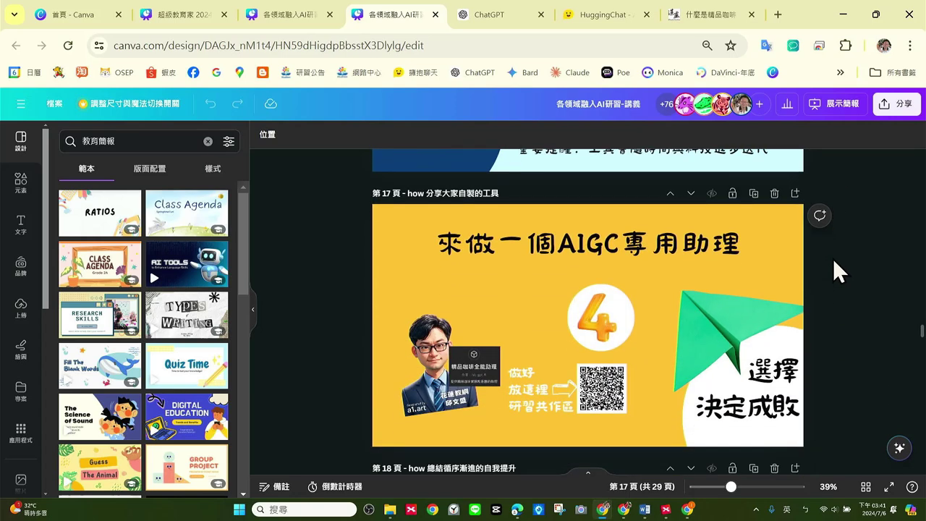
scroll(802, 281, down, 5)
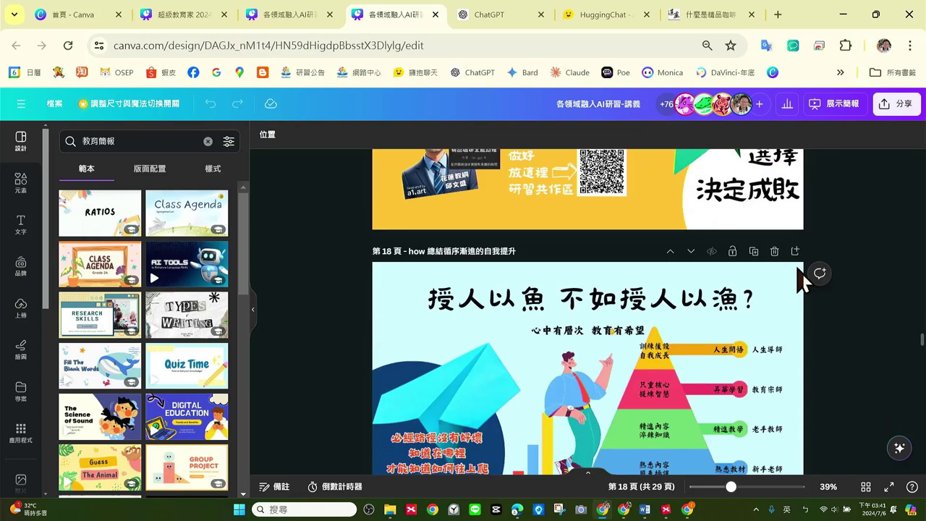